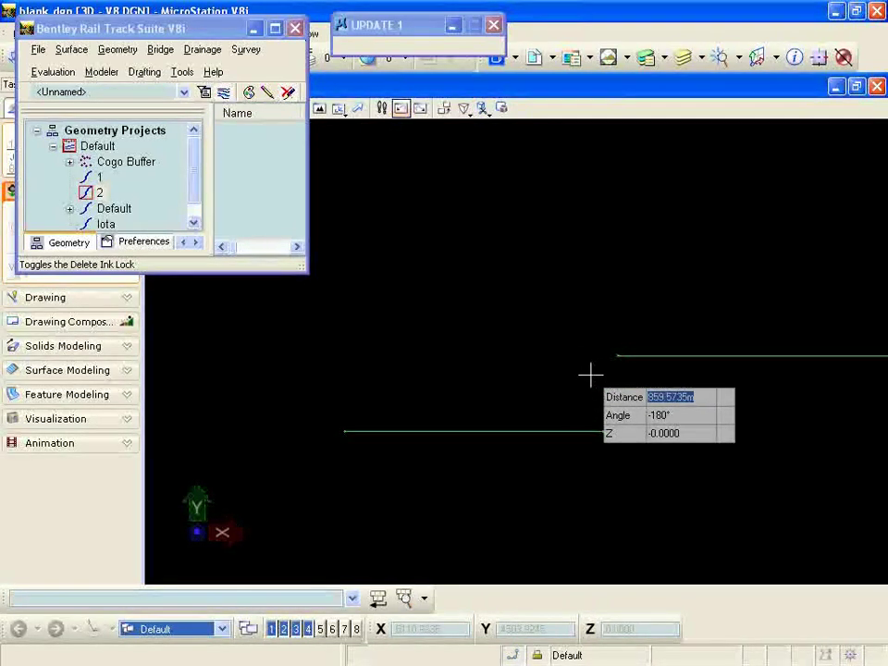
Step: Launch Multiple Element Regression Analysis from Geometry > Horizontal Regression in the Rail Track menu
click(118, 49)
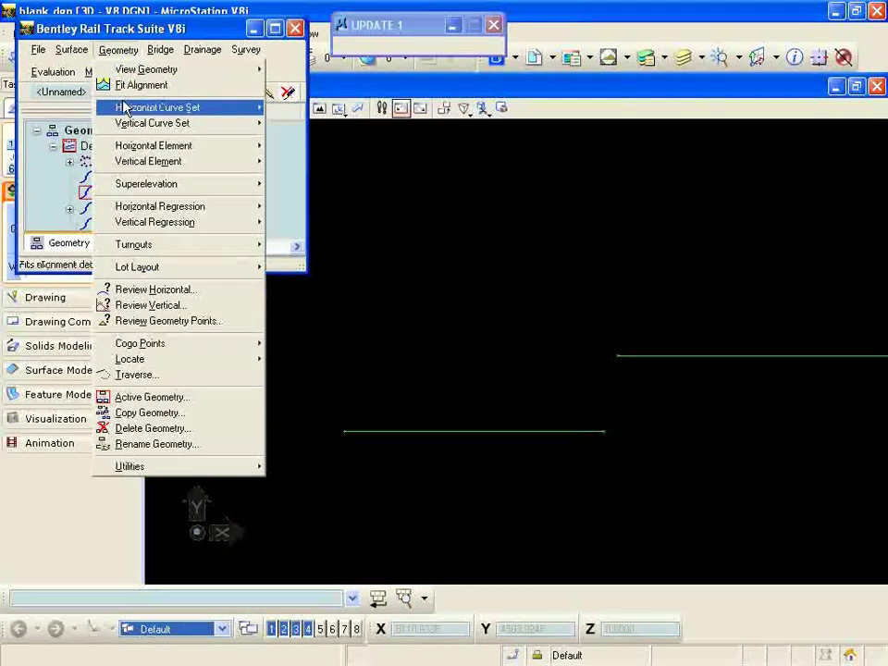
click(163, 209)
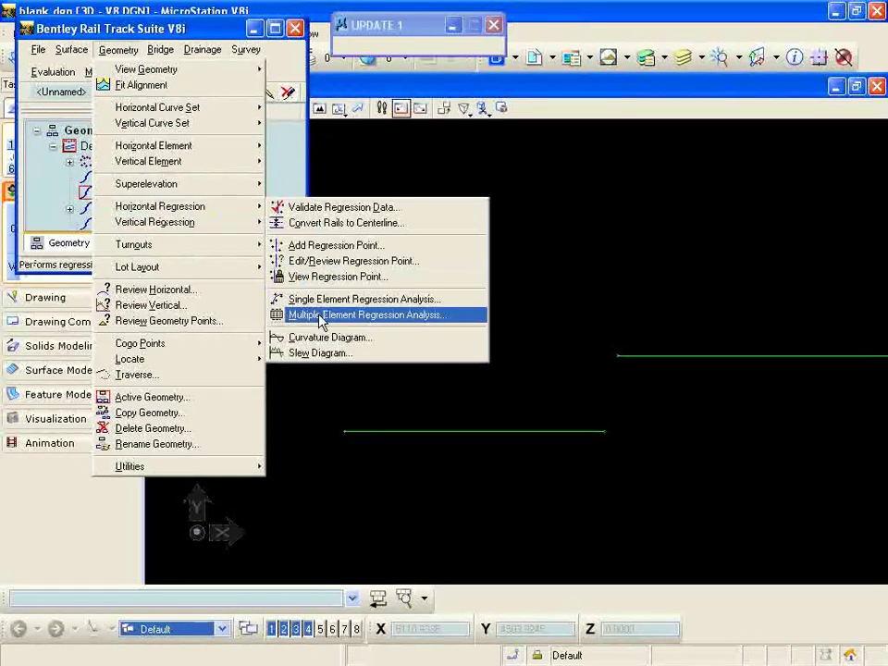
click(322, 316)
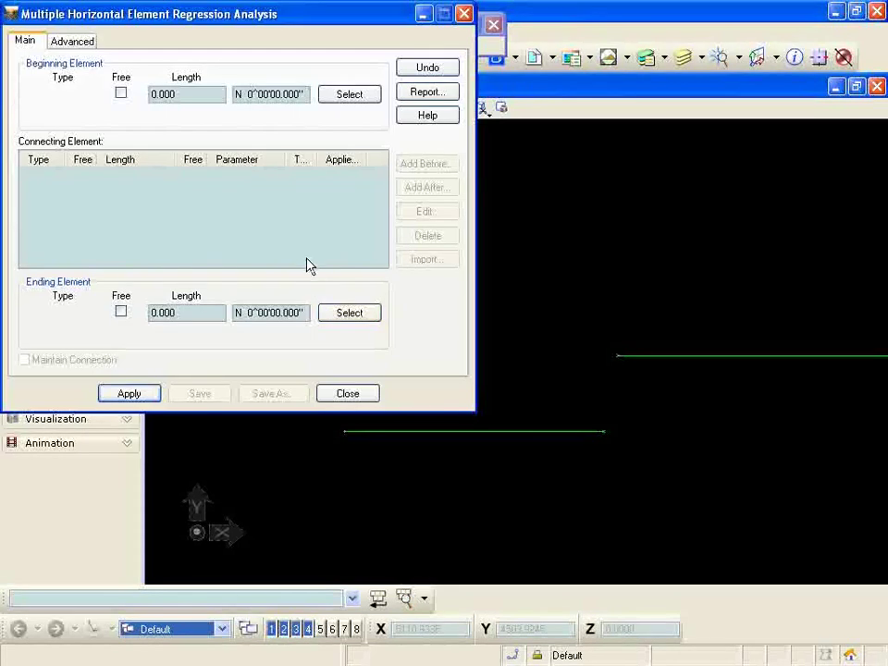
click(328, 312)
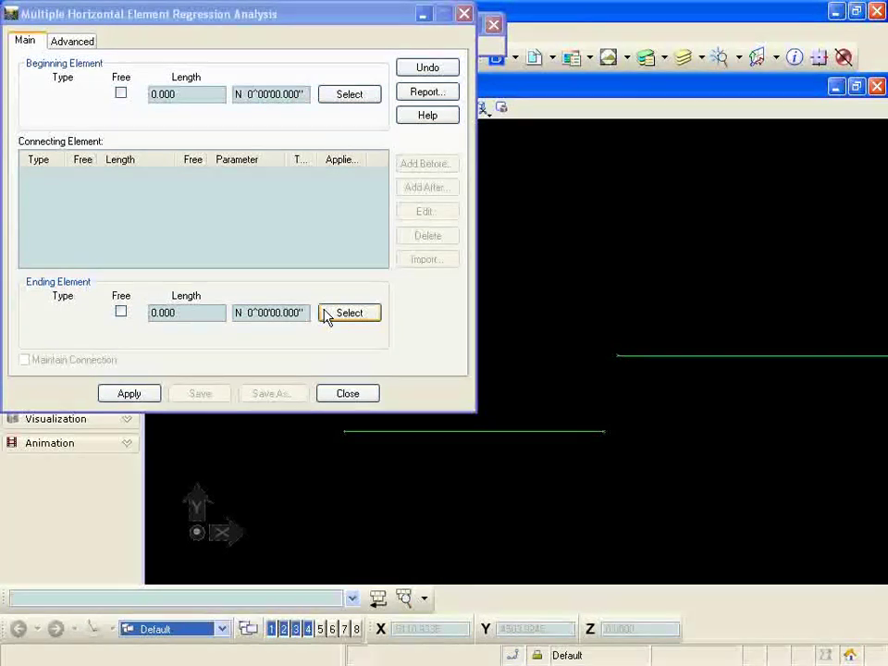
Step: Pick the bottom 2500.000 tangent as the beginning element and the right 4229.540 tangent as the ending element
click(366, 96)
click(565, 432)
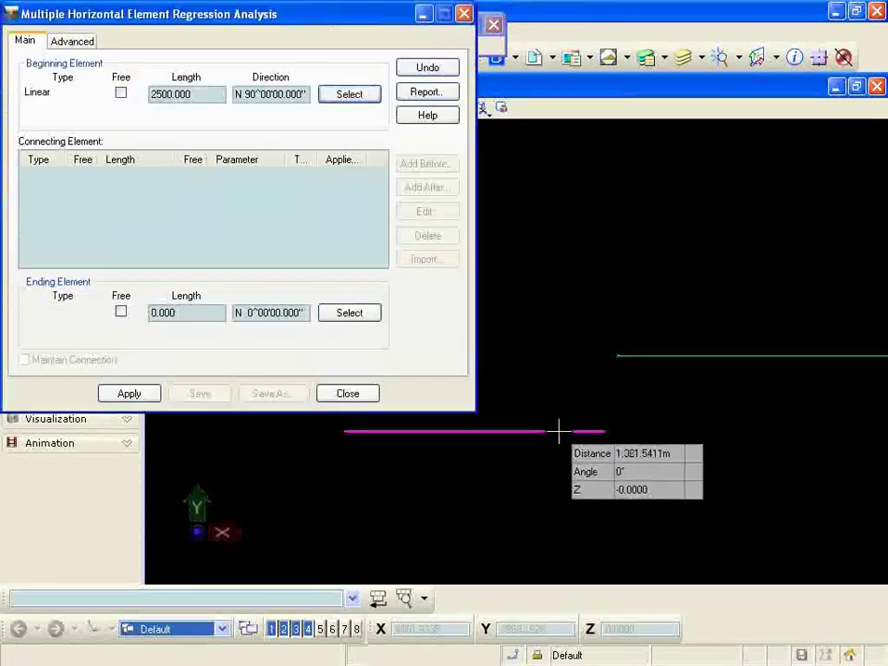
click(349, 313)
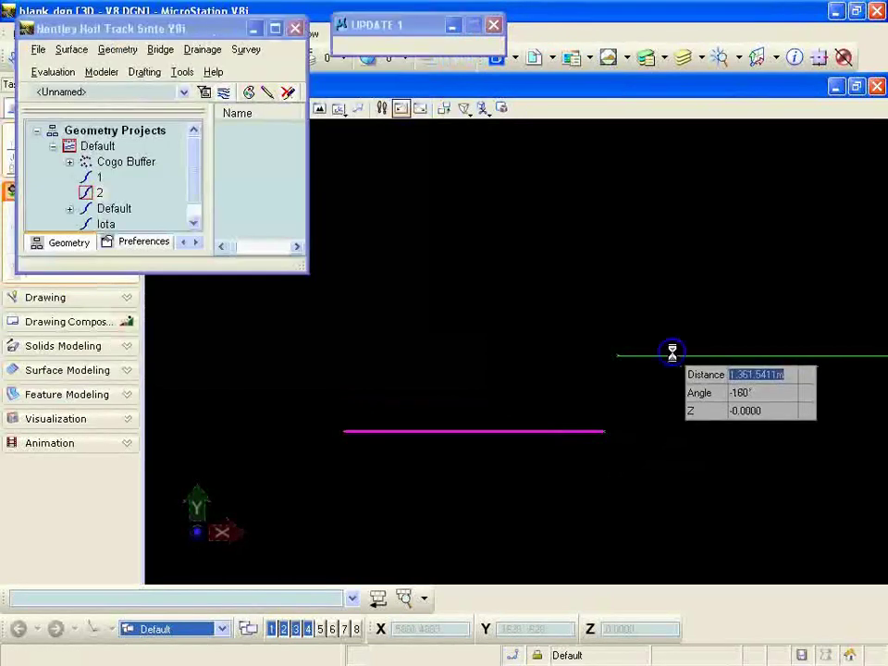
click(672, 354)
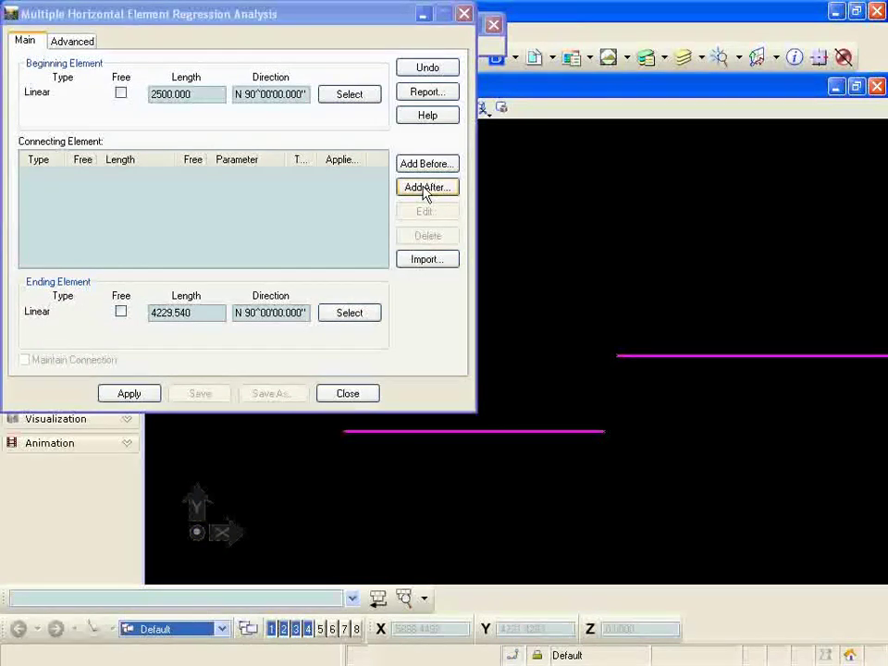
Step: Add a 500-long circular curve after the beginning tangent
click(424, 189)
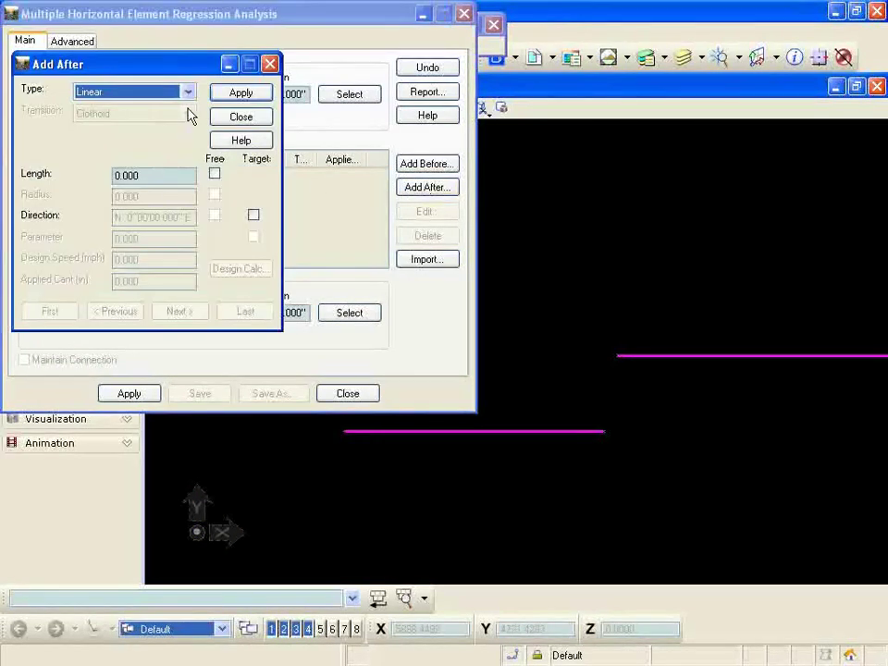
click(188, 91)
click(156, 115)
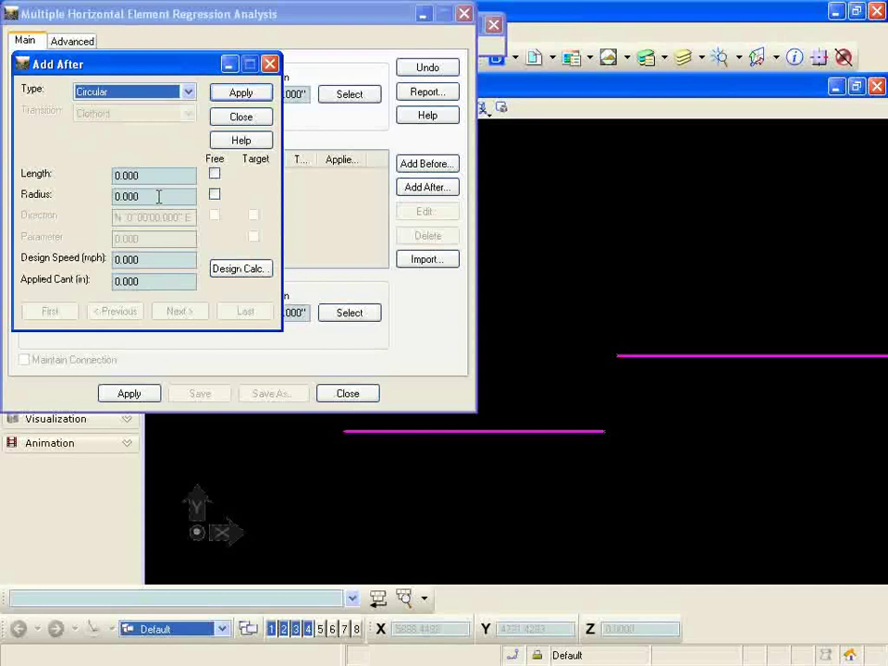
click(158, 196)
text(-900.000)
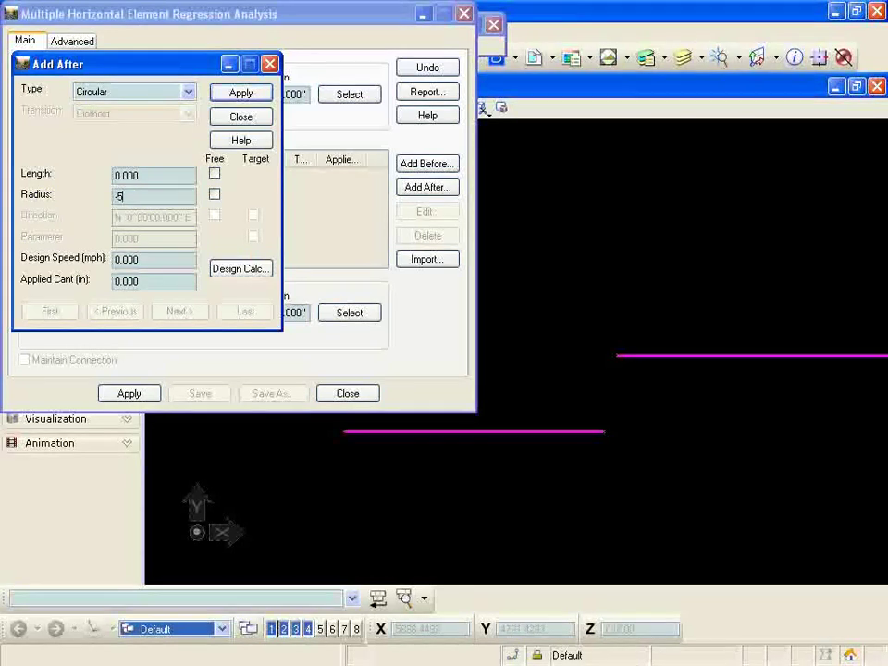
click(166, 175)
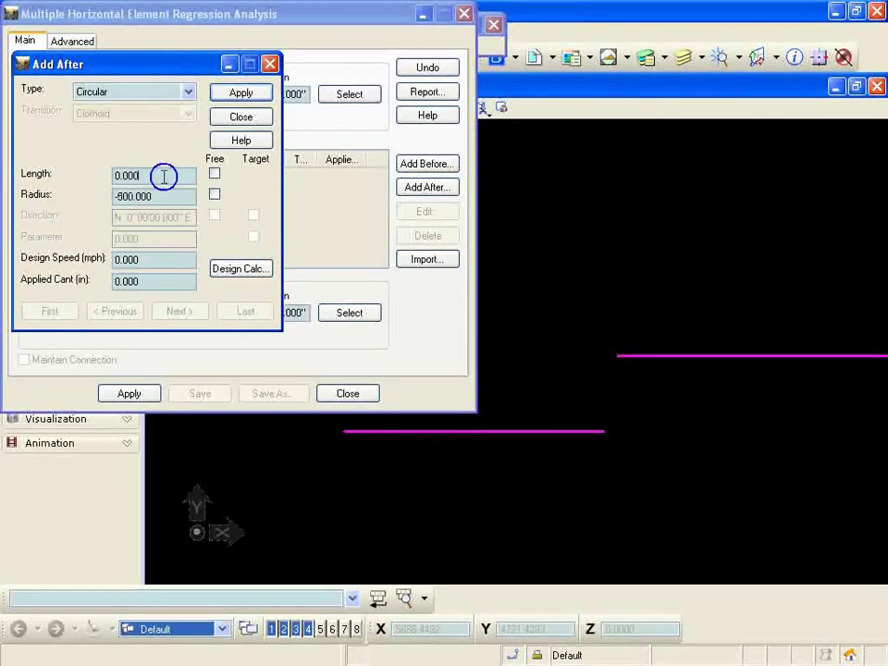
text(500.000)
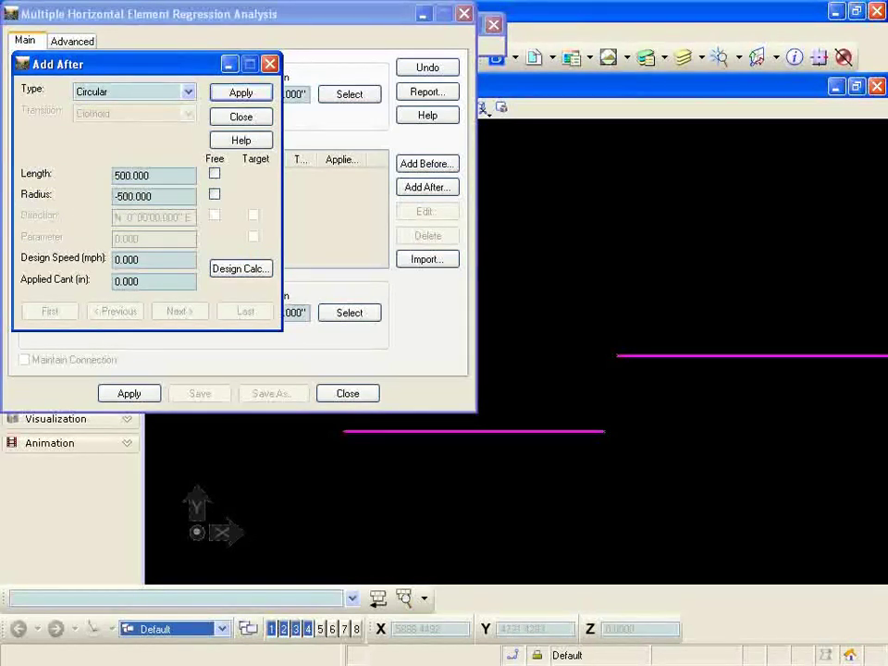
click(241, 94)
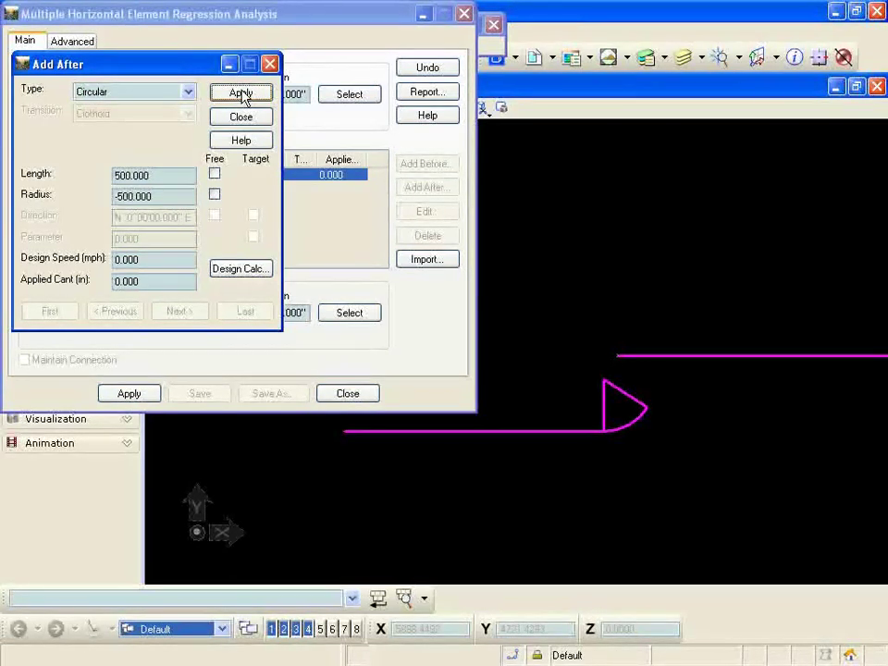
Step: Add a 100-long clothoid spiral after the curve
click(188, 91)
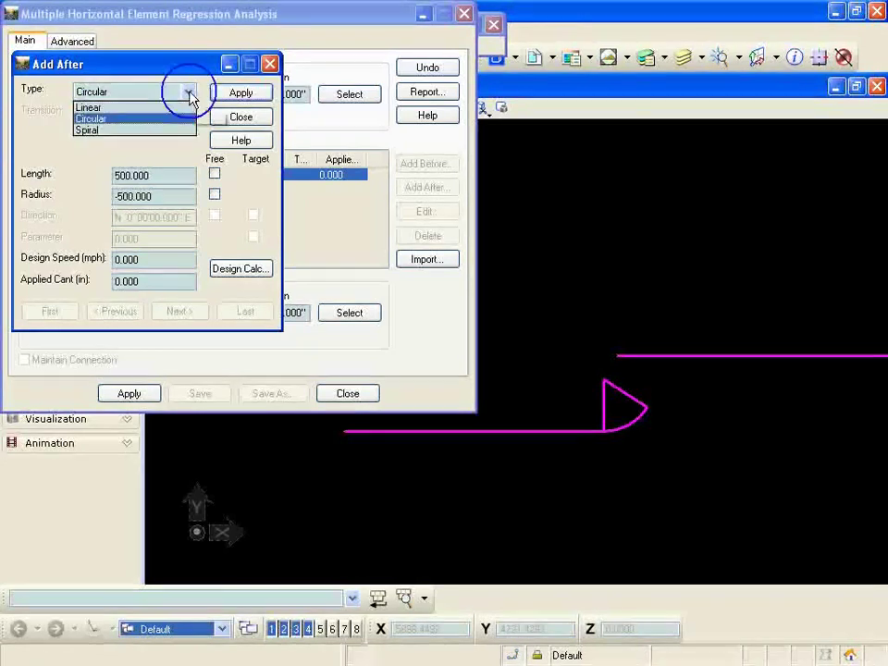
click(121, 131)
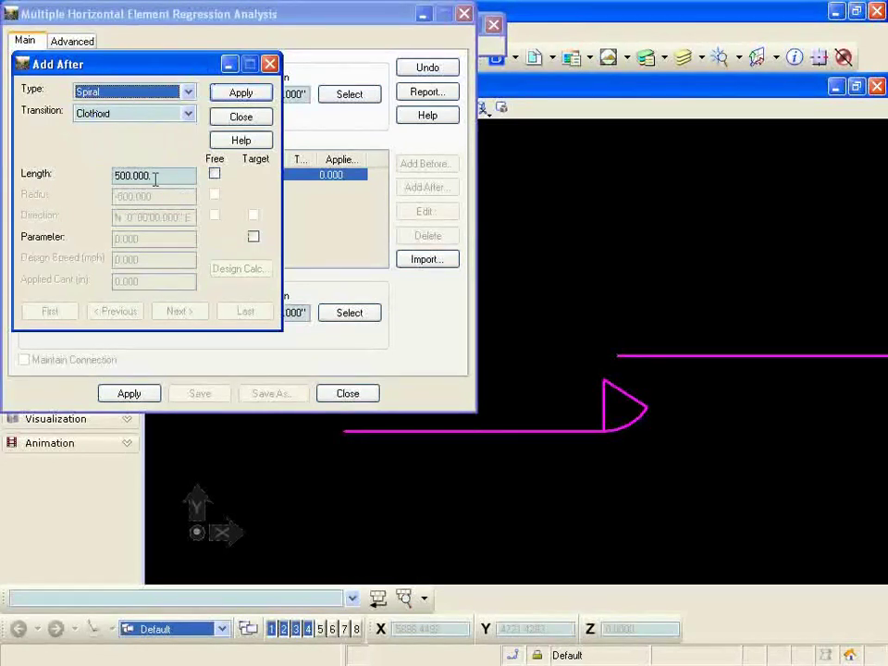
drag(159, 175, 81, 193)
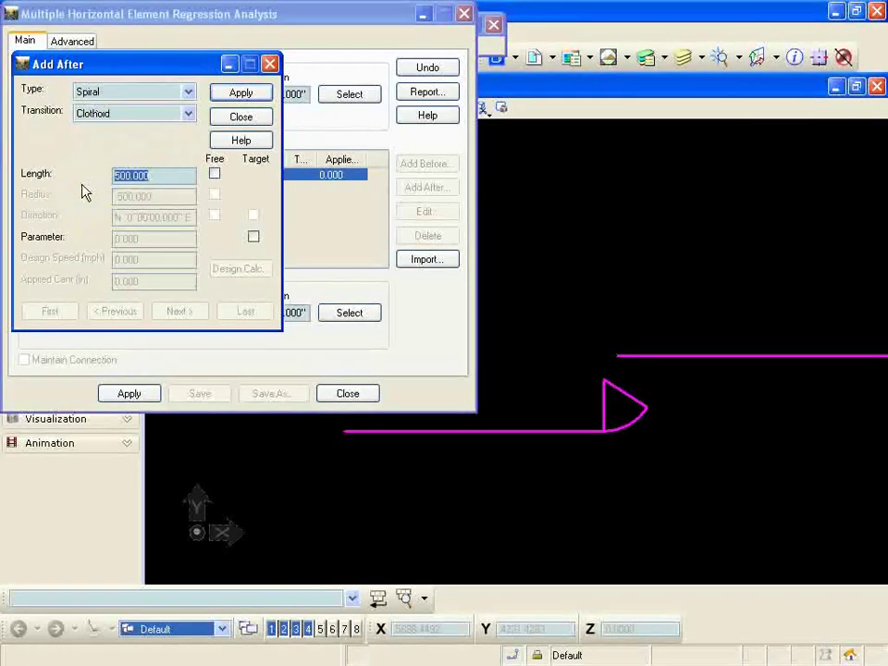
text(100.000)
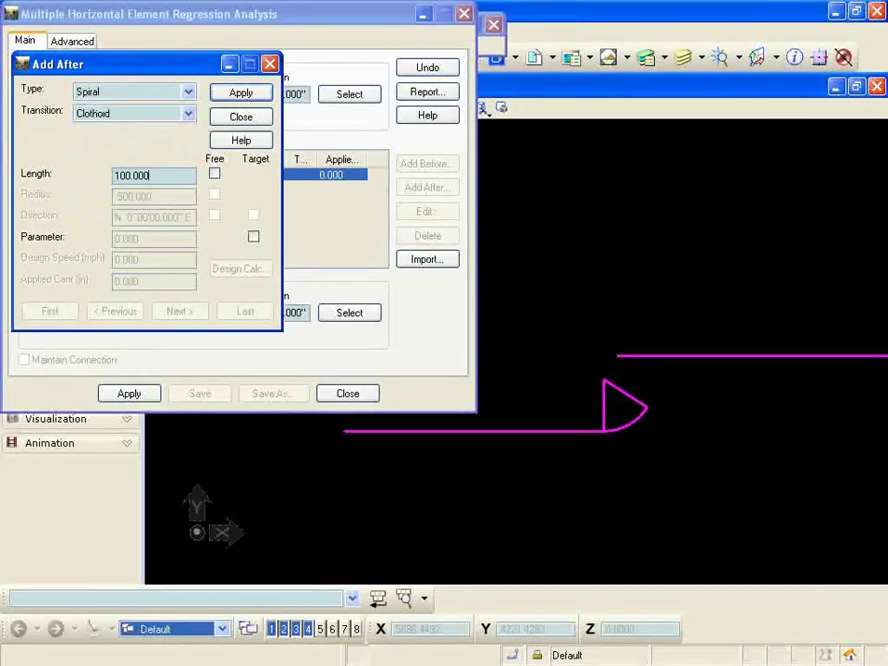
click(254, 96)
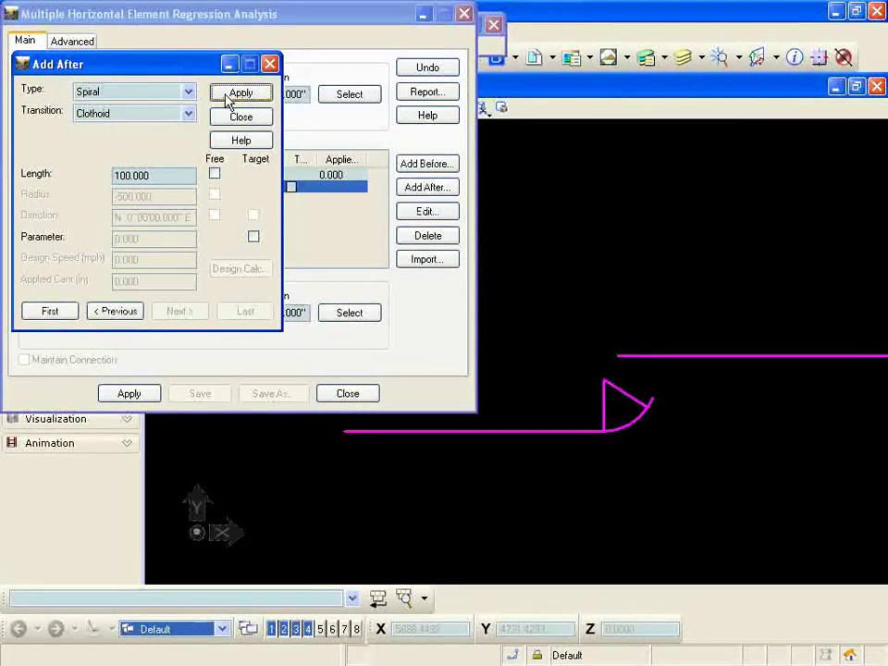
Step: Set up the next element as a circular curve with radius 25
click(188, 92)
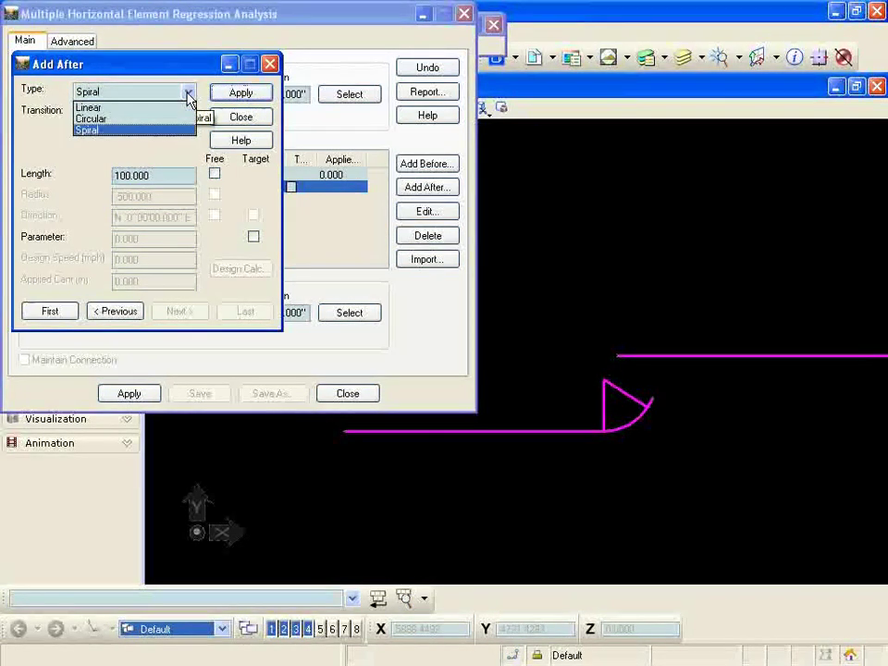
click(109, 120)
click(154, 197)
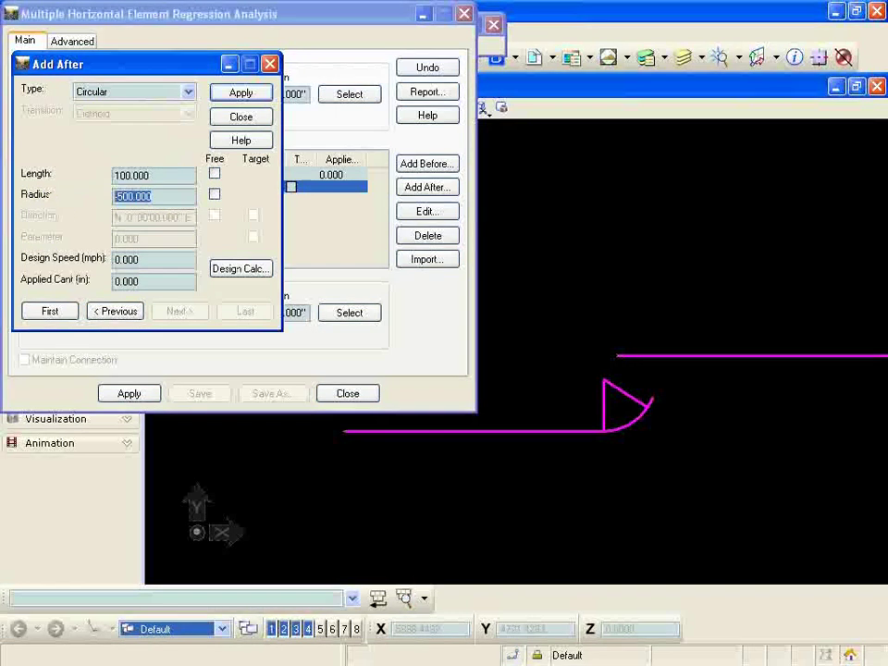
text(25)
key(Tab)
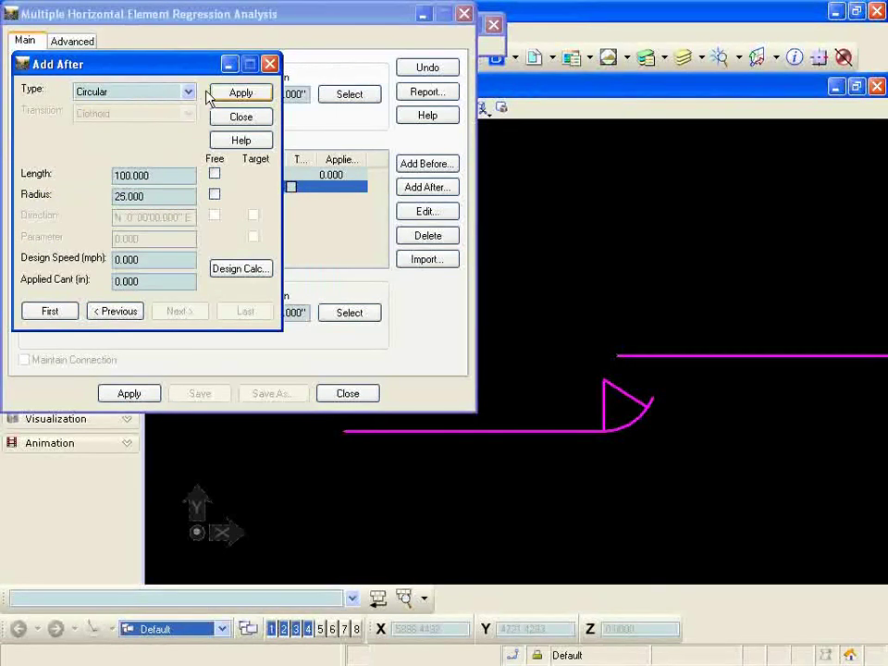
Step: Apply the radius-25 circular curve after the spiral and zoom in on the resulting loop
click(237, 95)
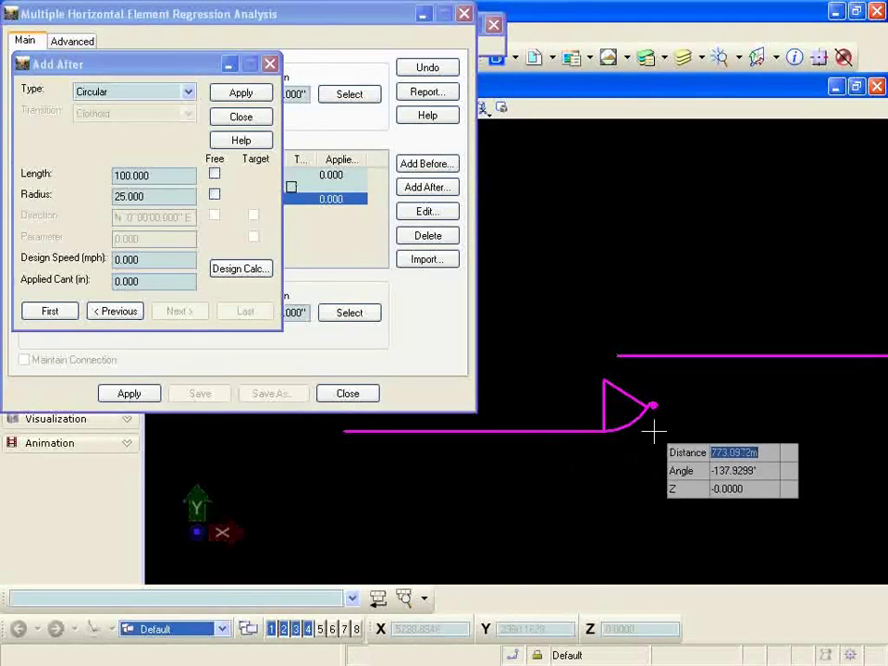
scroll(589, 402, up, 2)
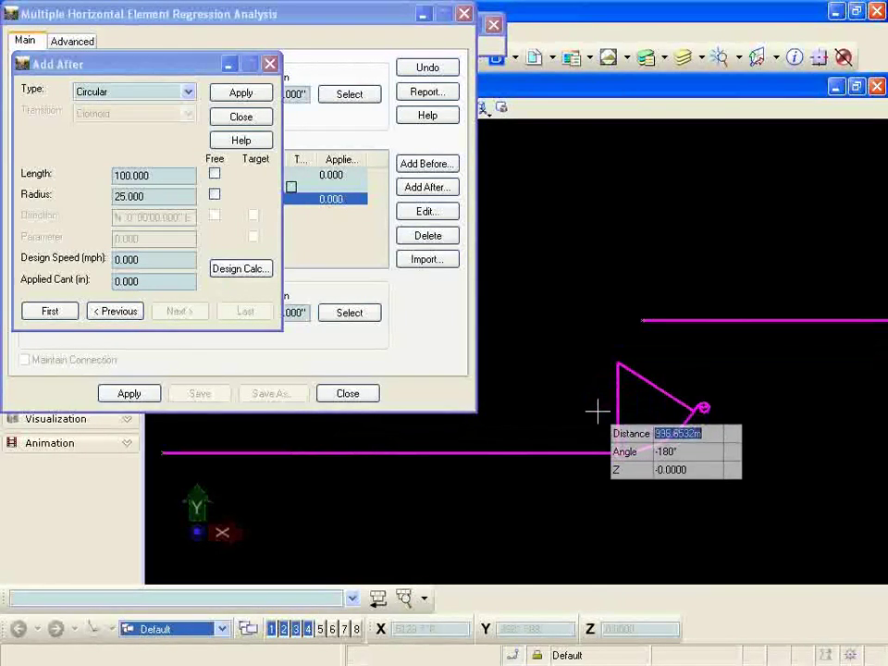
scroll(596, 411, up, 2)
scroll(796, 410, up, 2)
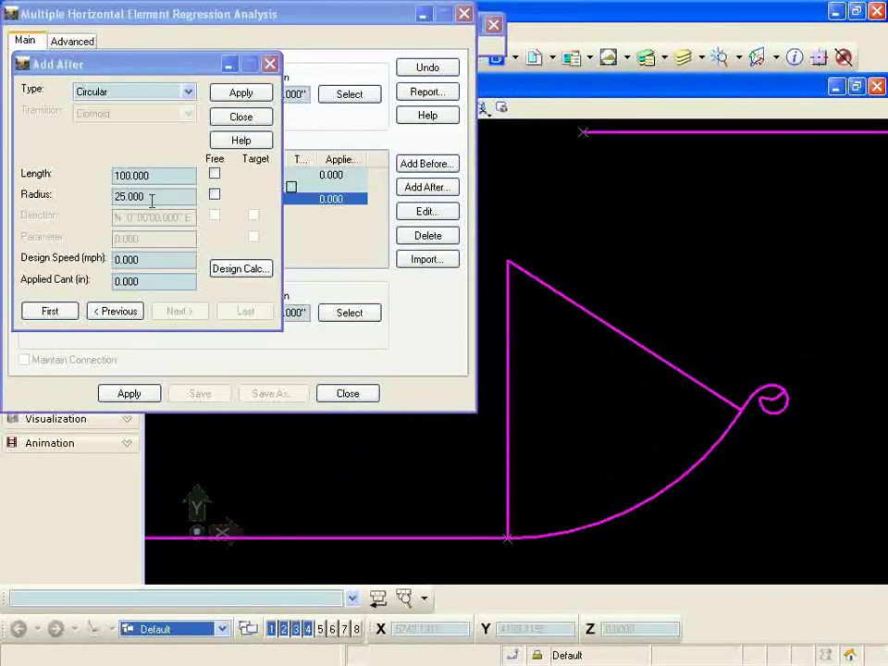
Step: Finish adding elements and change the last circular curve's radius to 250
click(240, 117)
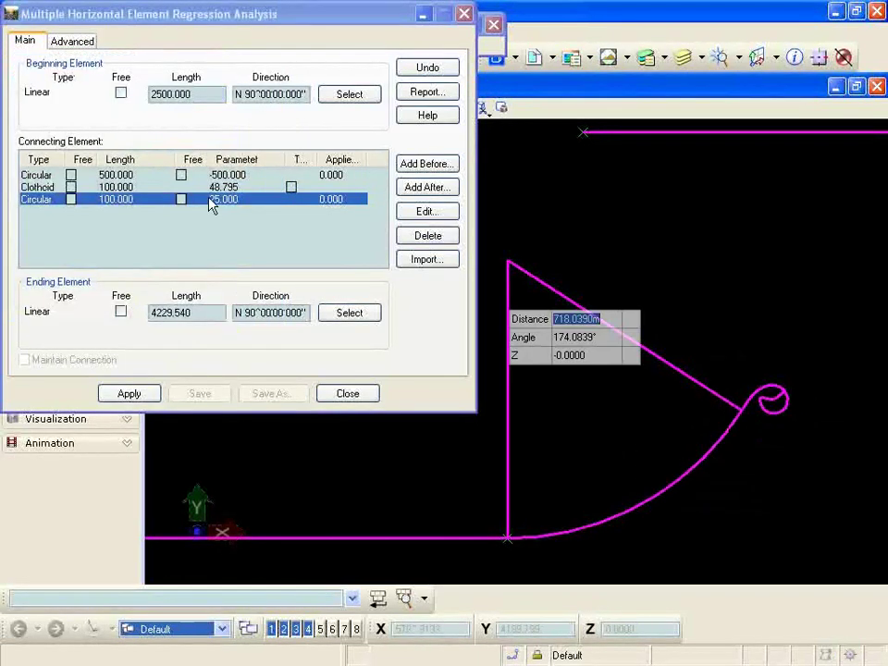
double_click(223, 206)
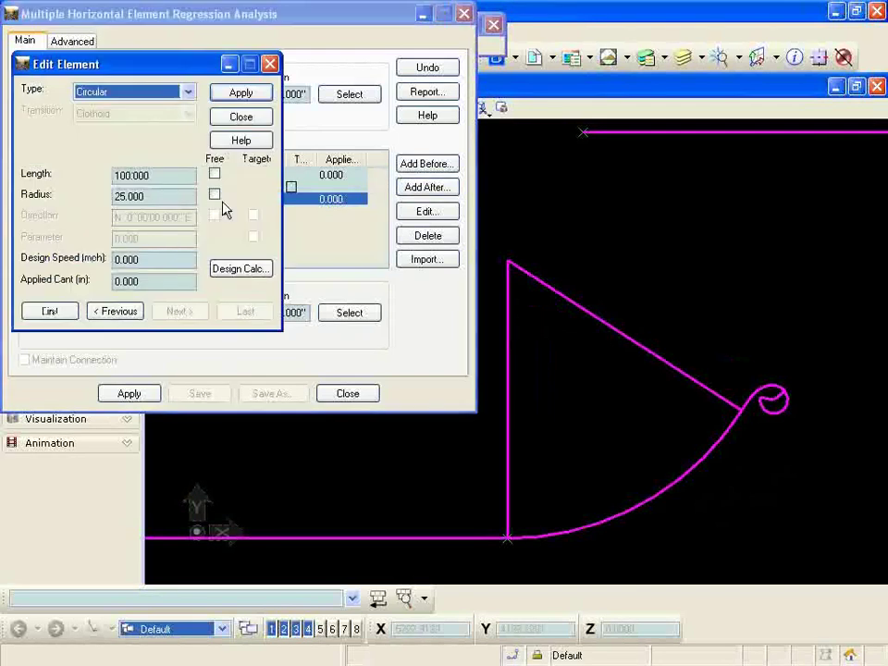
double_click(155, 196)
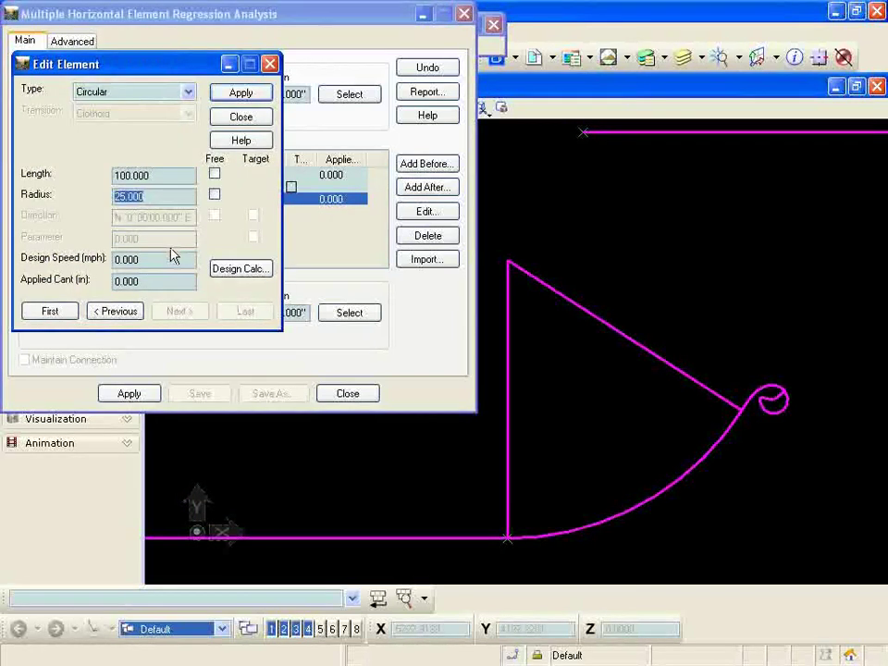
text(250)
key(Tab)
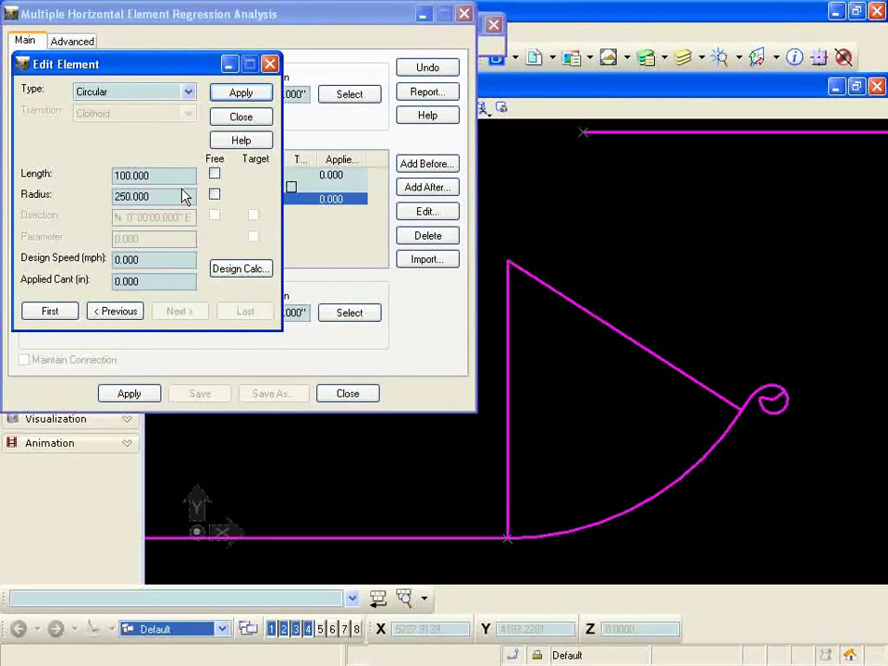
click(240, 93)
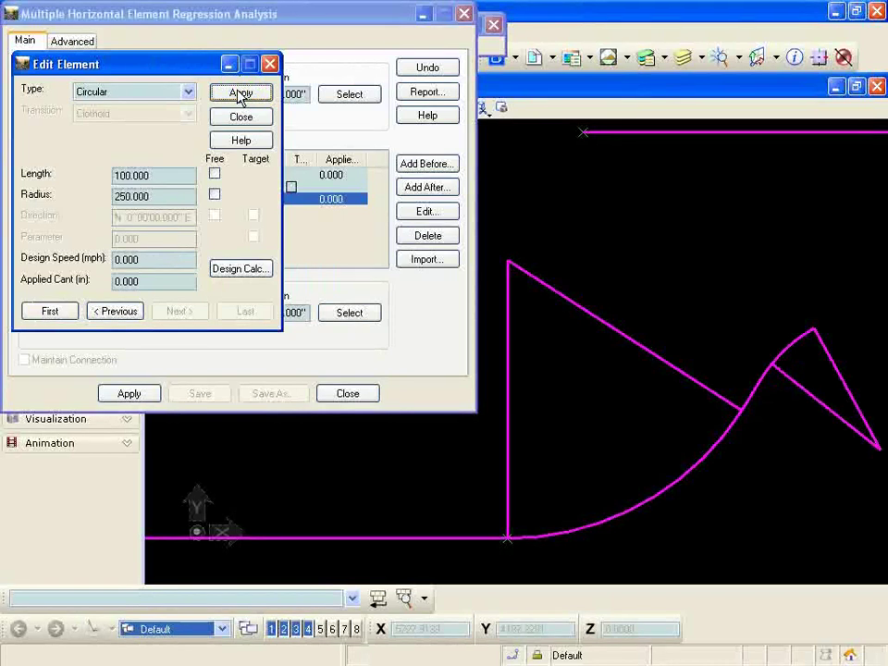
click(234, 119)
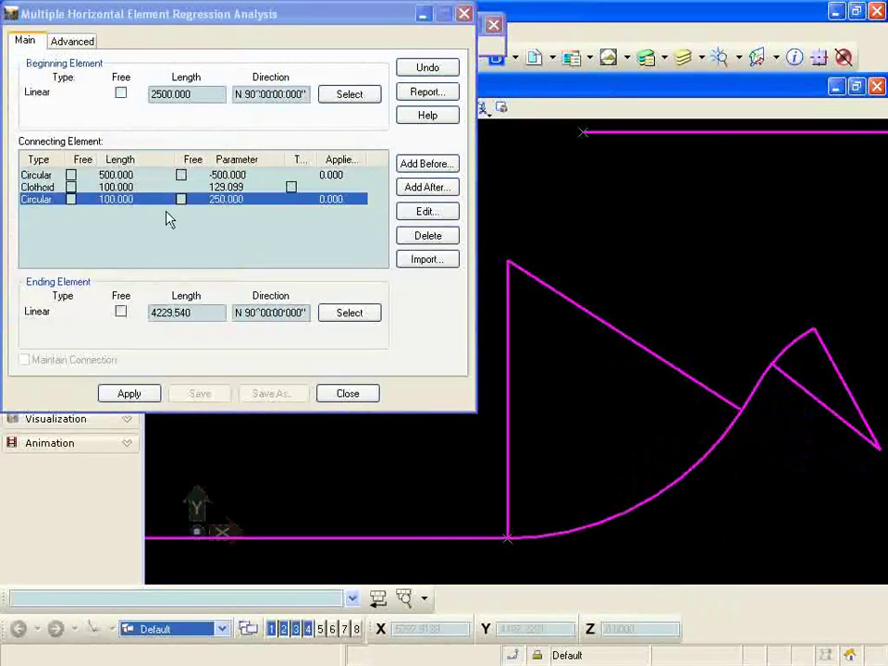
Step: Lengthen the first circular curve to 700
double_click(129, 174)
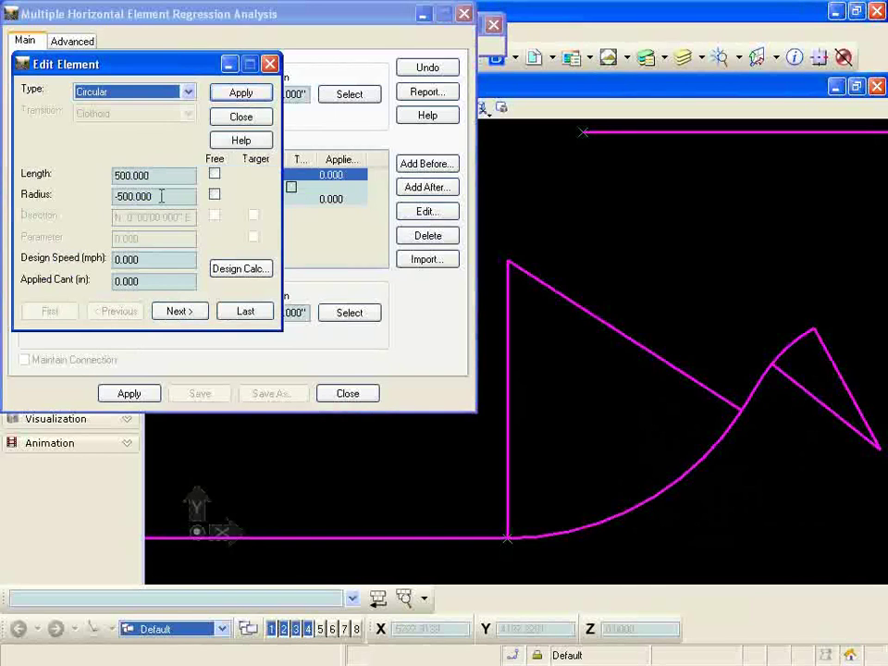
click(161, 176)
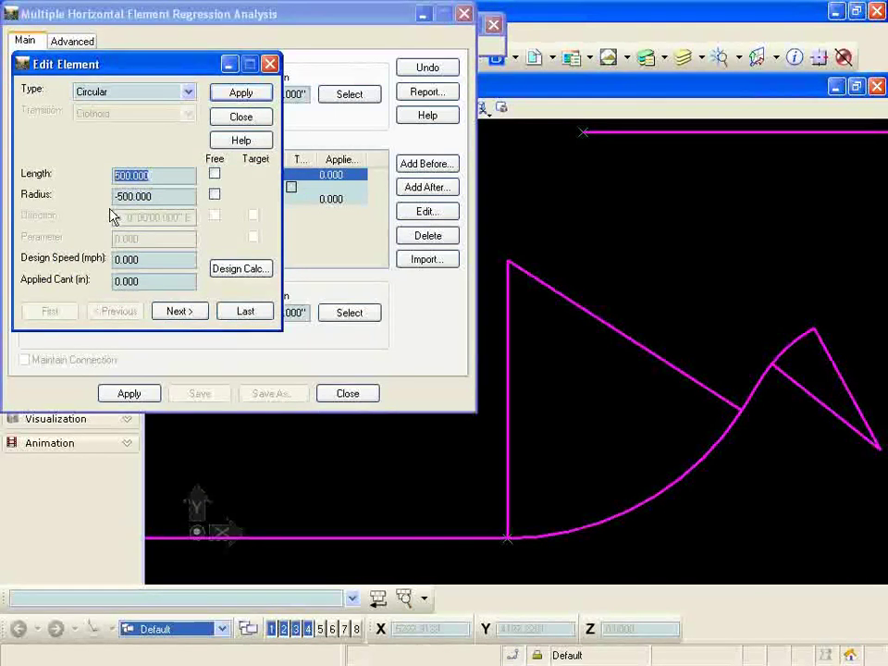
text(700)
key(Tab)
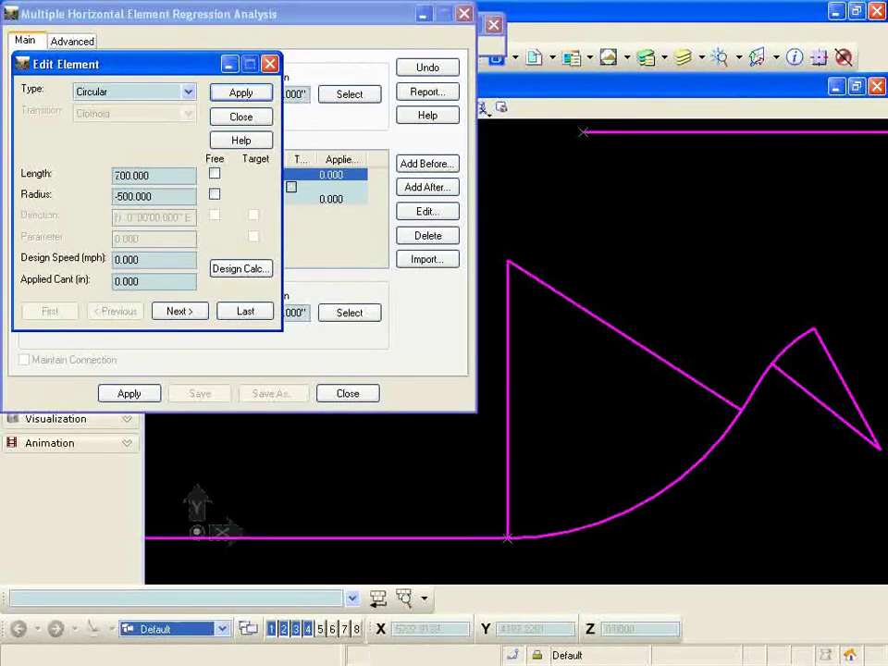
click(239, 95)
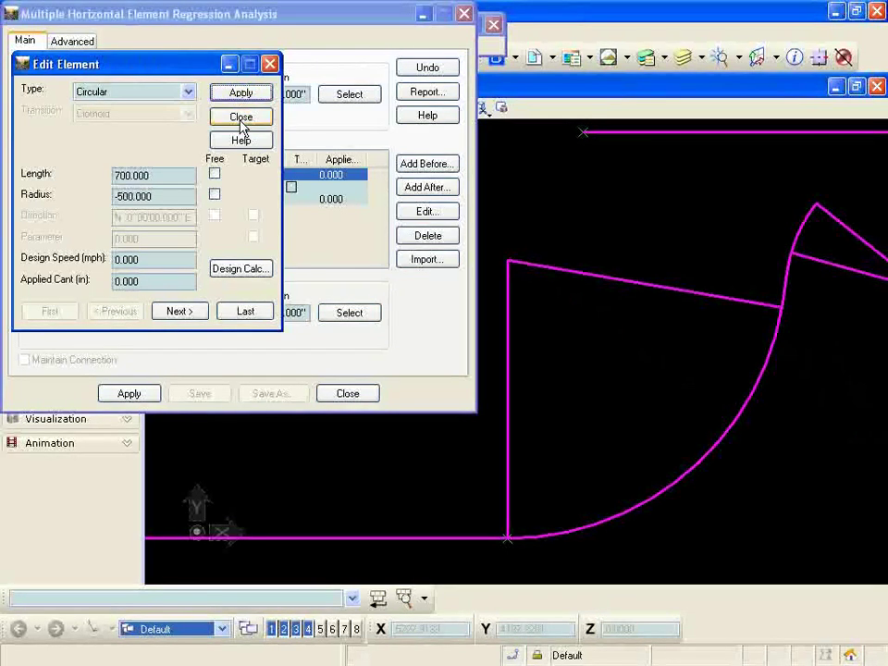
click(239, 117)
Step: Lengthen the clothoid spiral to 200
click(223, 187)
double_click(221, 189)
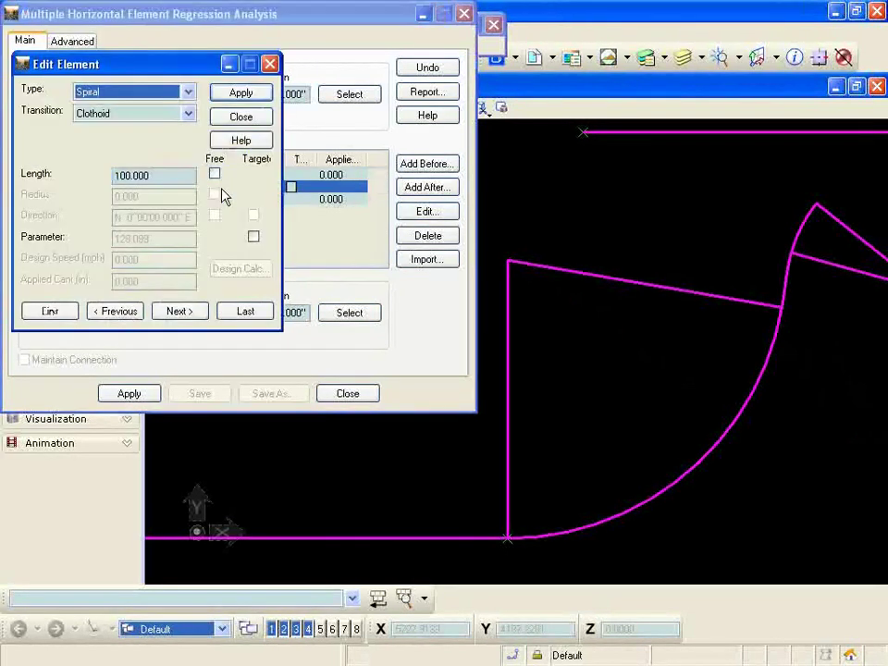
click(159, 175)
double_click(149, 175)
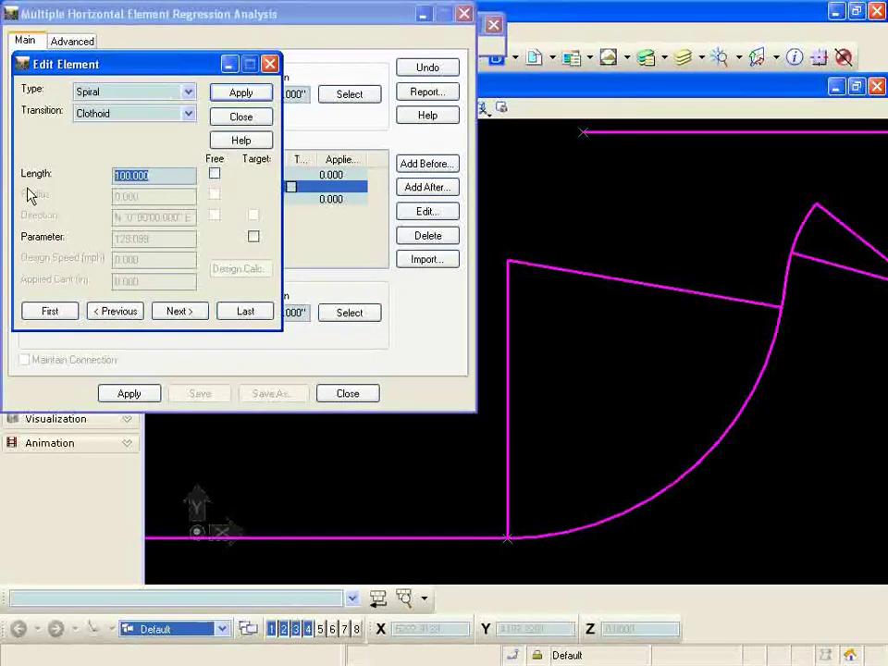
text(200)
key(Tab)
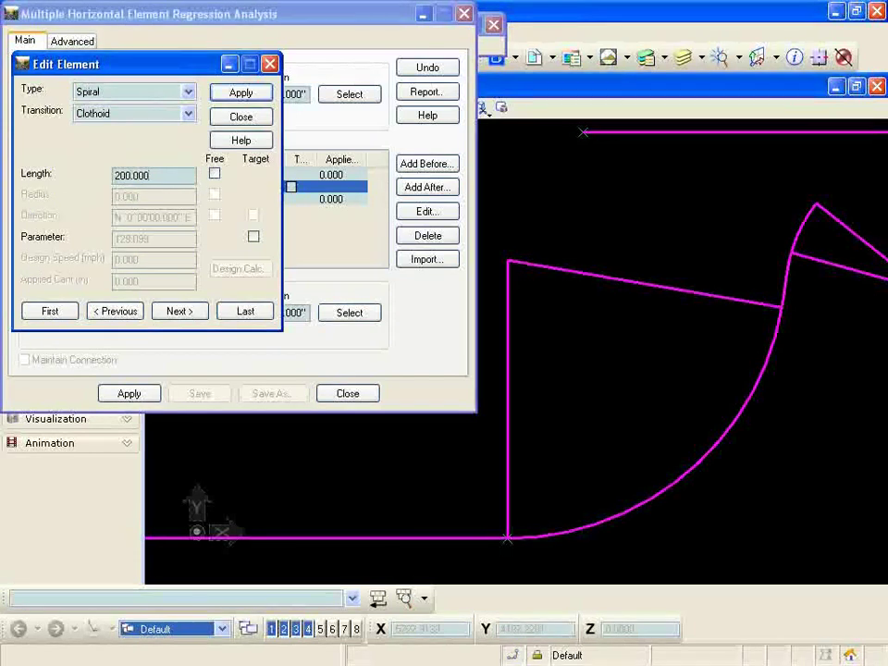
click(229, 96)
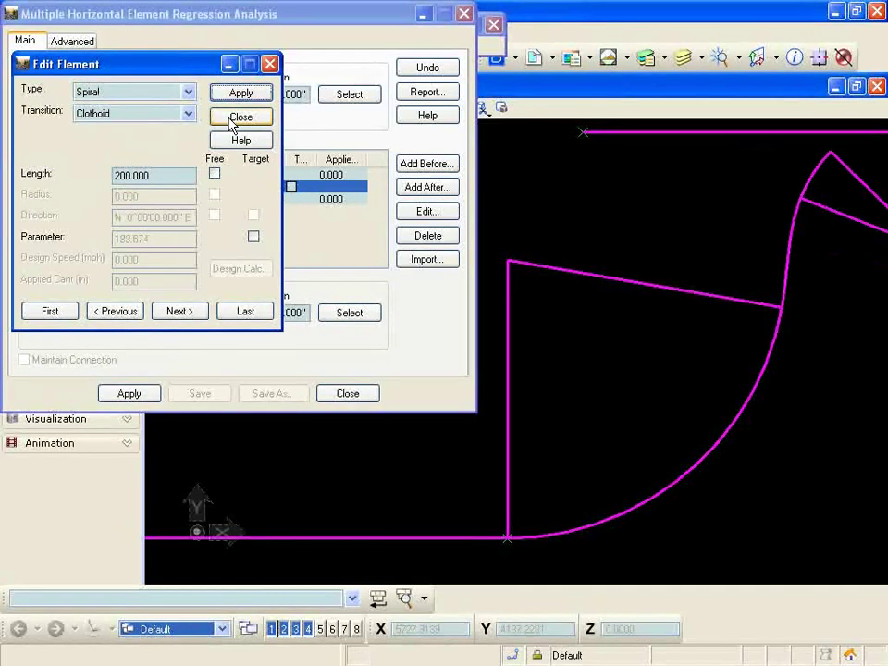
click(231, 119)
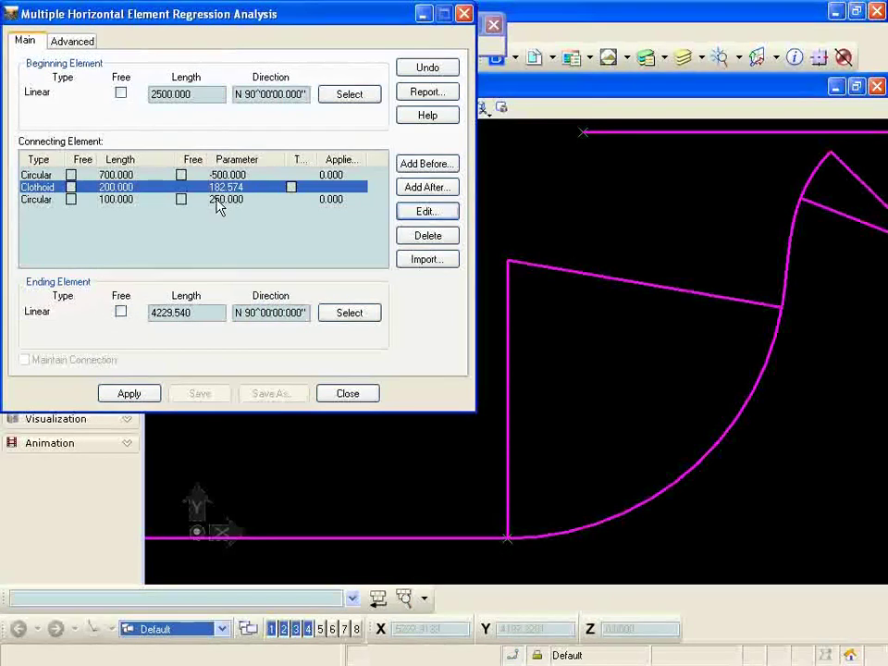
Step: Set the last circular curve's length to 150
click(118, 200)
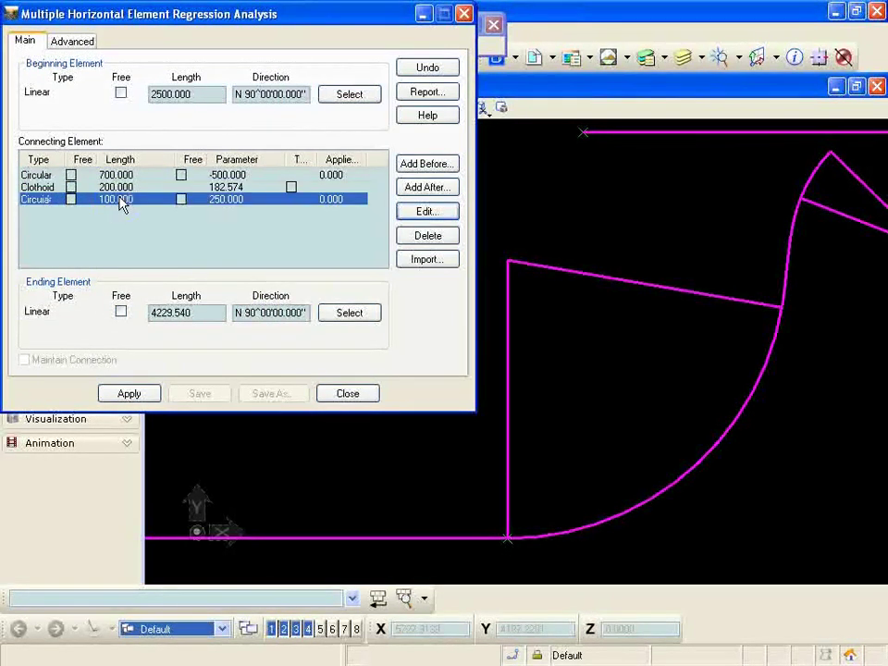
double_click(120, 200)
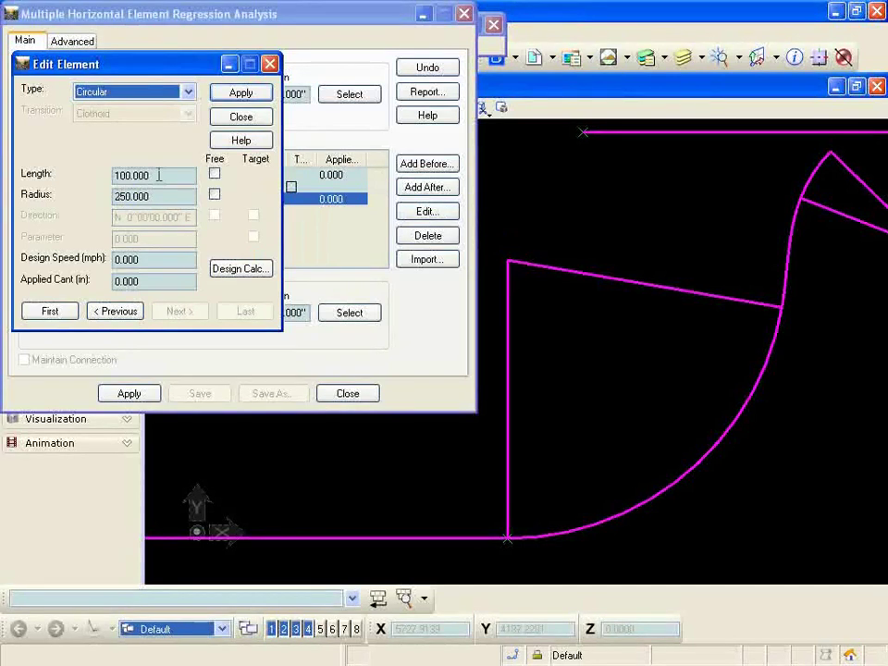
double_click(159, 175)
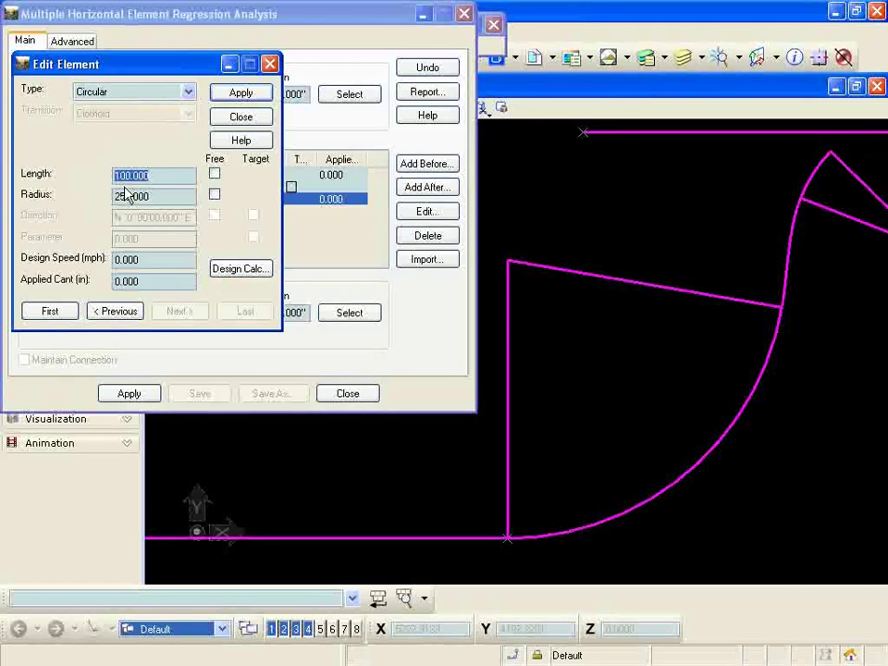
text(15)
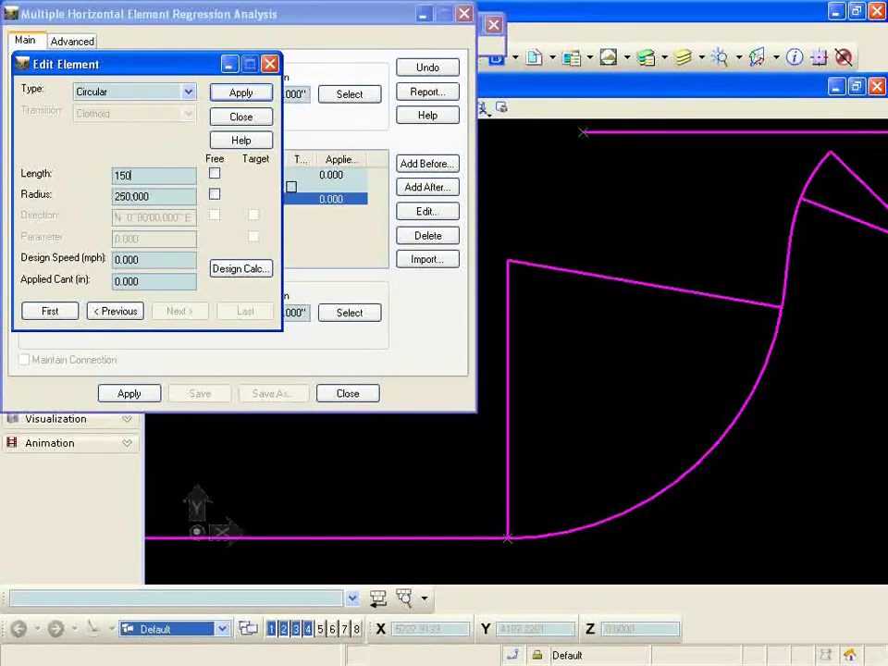
click(241, 96)
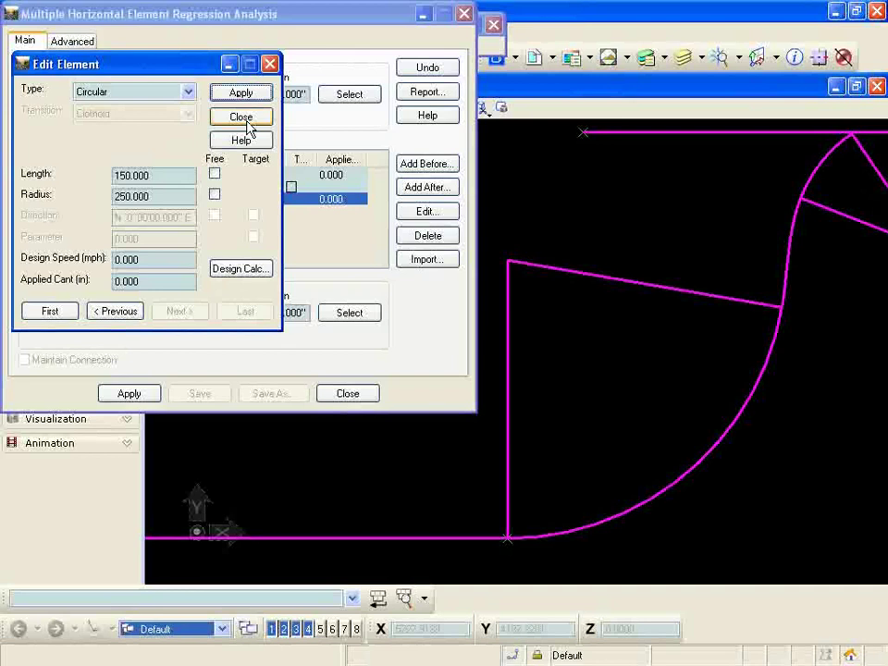
click(240, 119)
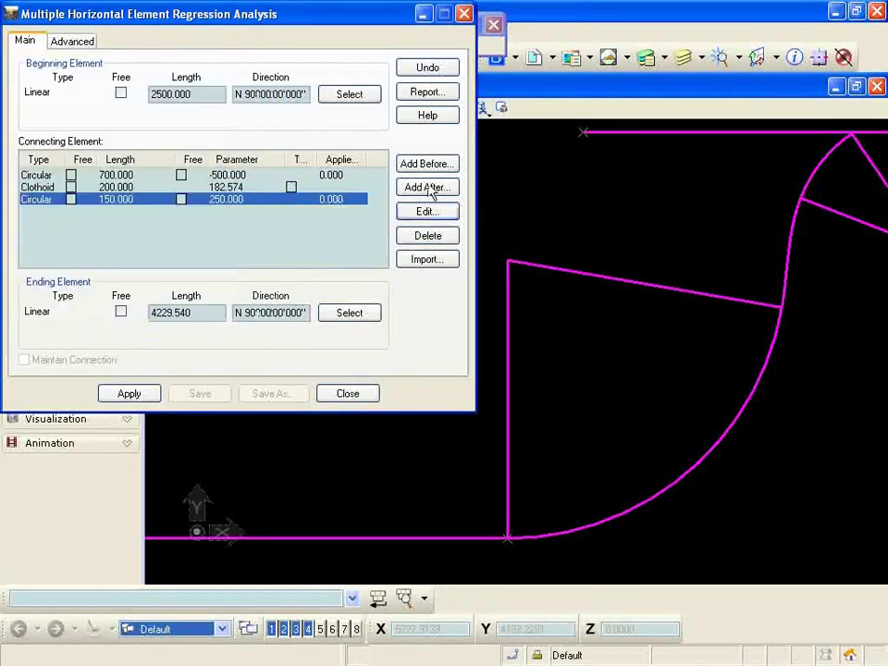
Step: Shorten the beginning tangent's length to 2000
click(430, 189)
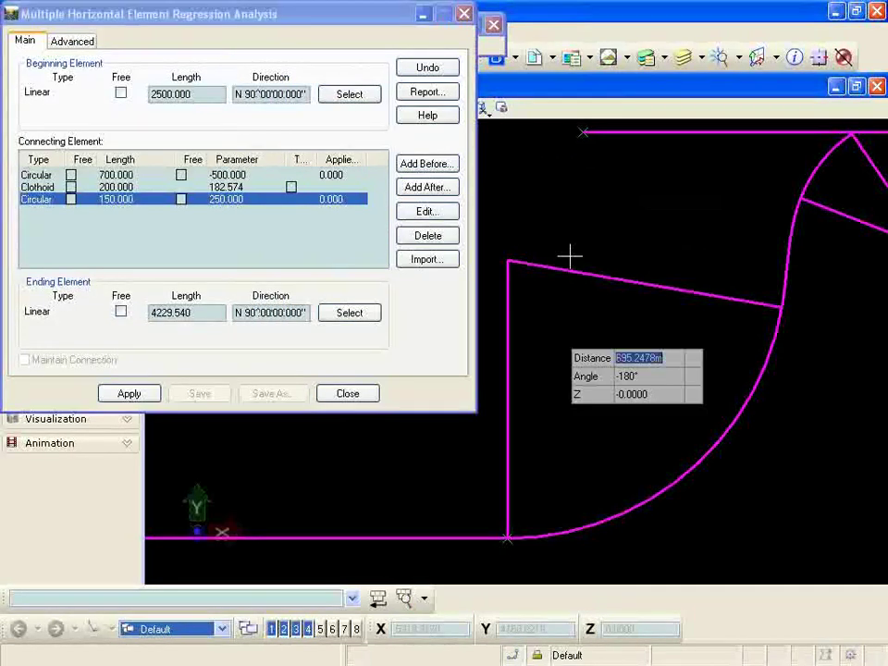
double_click(213, 96)
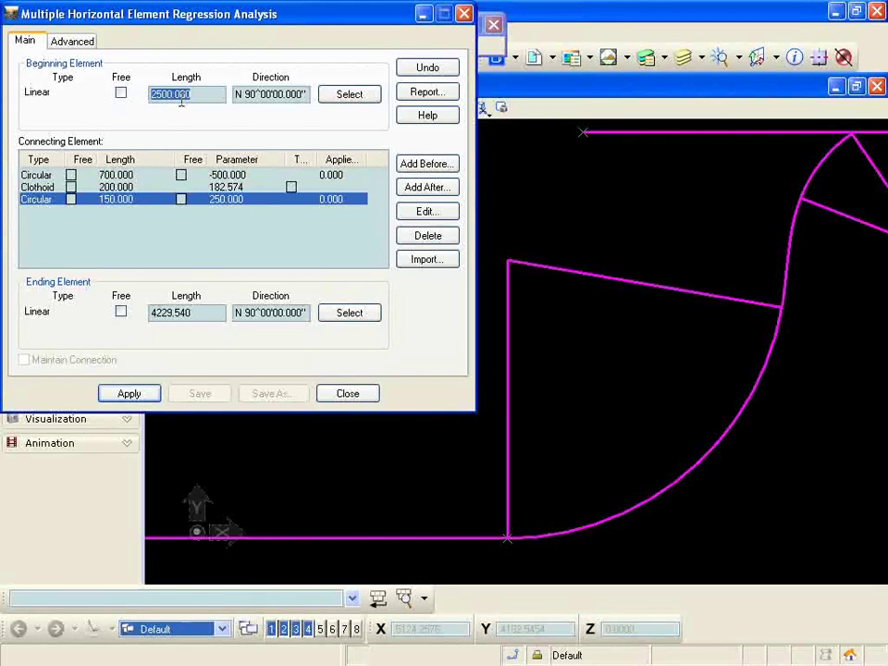
text(20)
key(Tab)
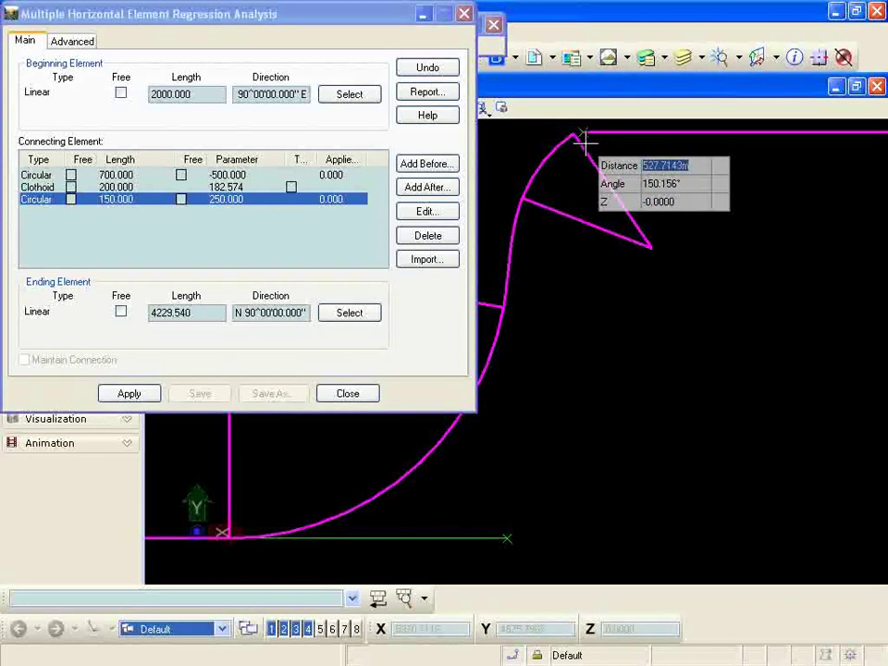
Step: Tick Free for both circular curves and the spiral, then review the Advanced solver settings
click(71, 175)
click(71, 187)
click(71, 199)
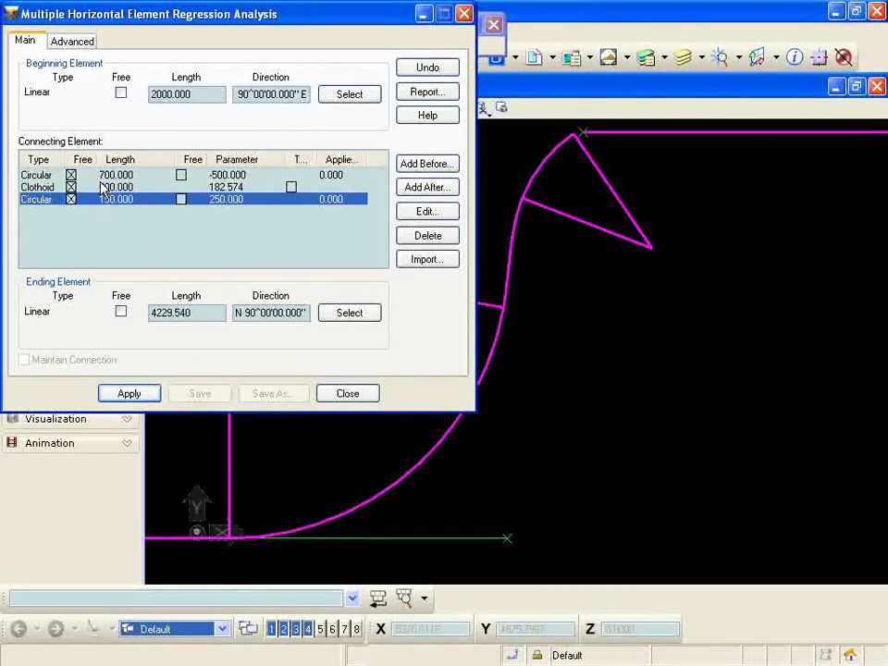
click(61, 41)
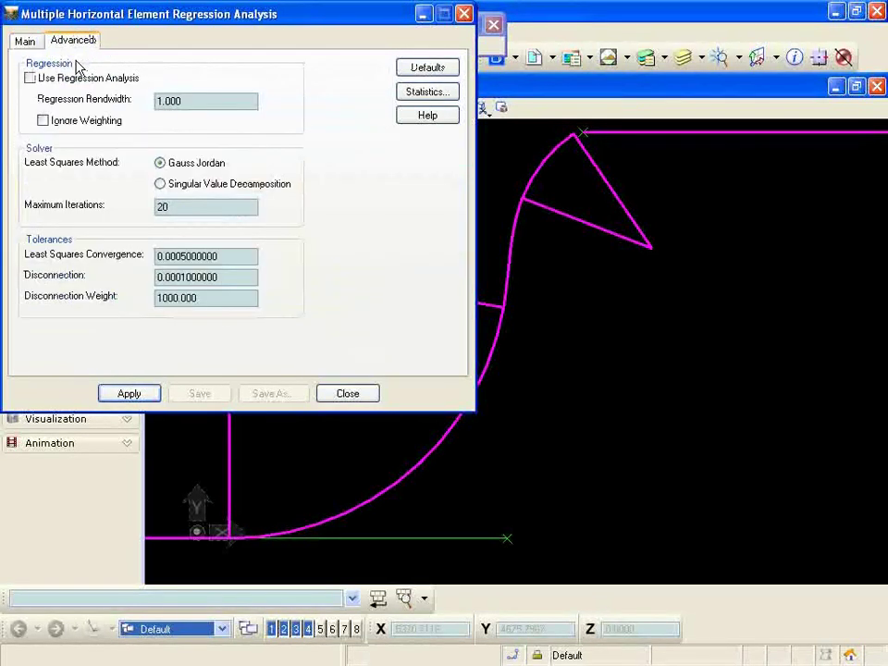
click(25, 41)
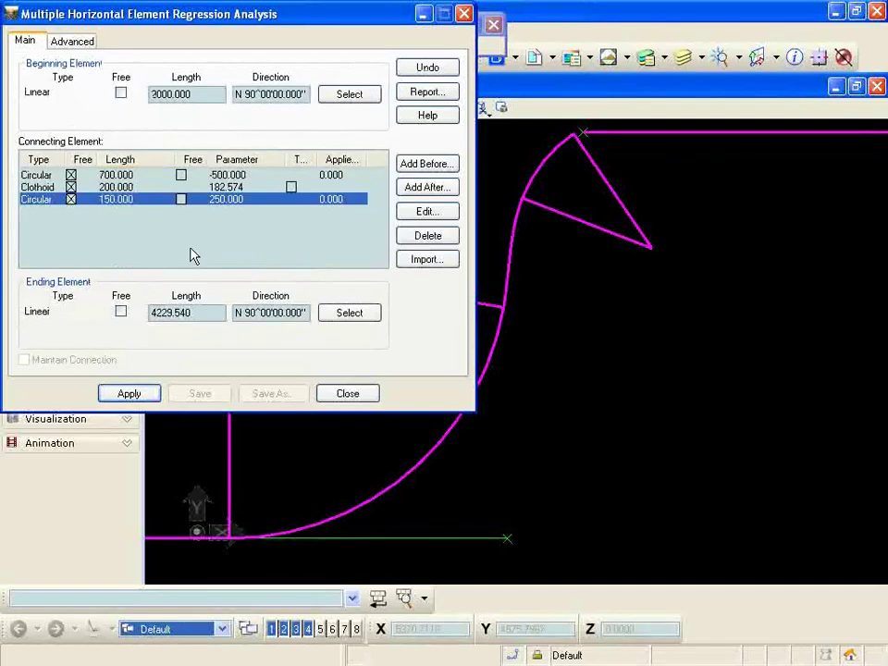
click(129, 394)
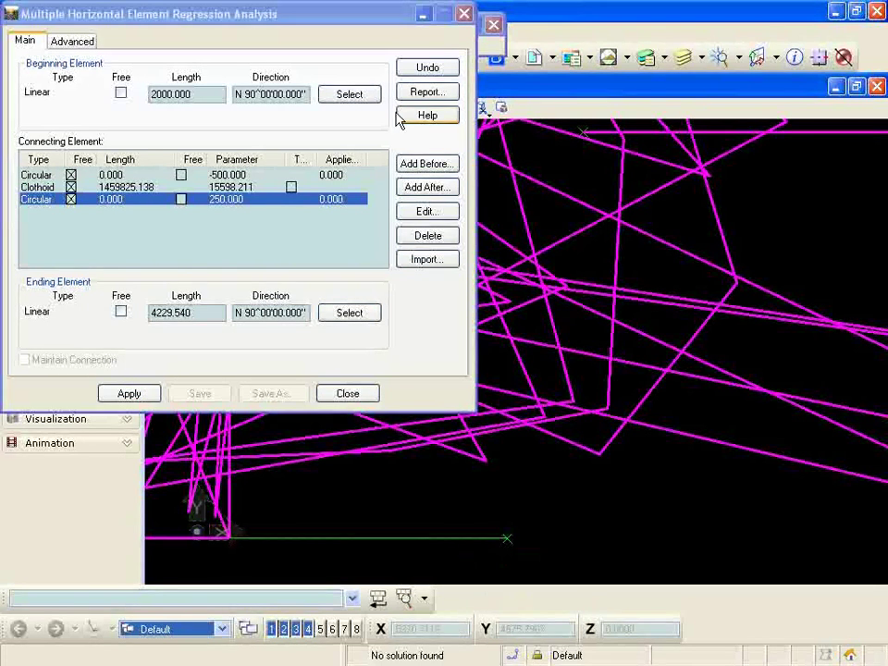
click(424, 70)
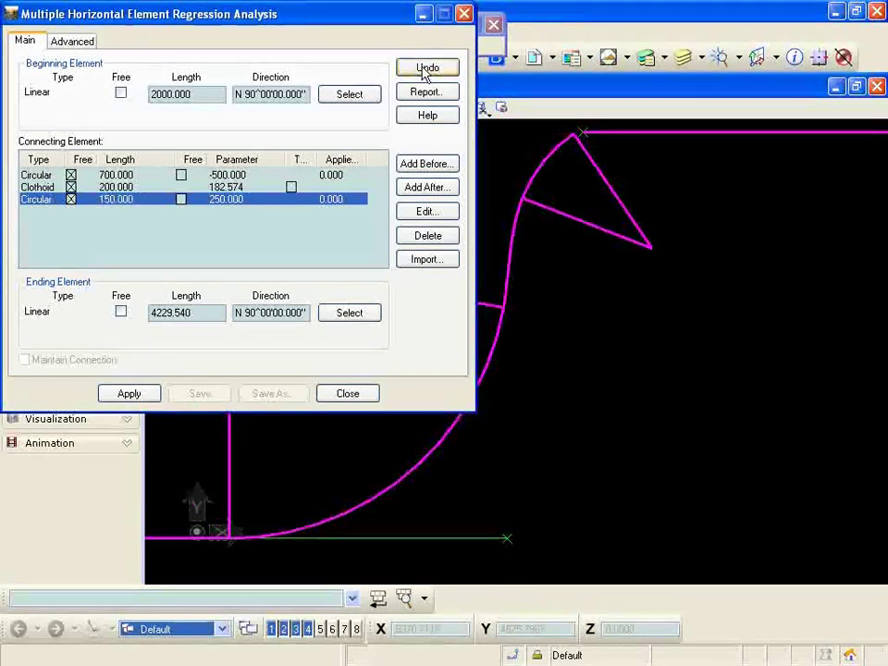